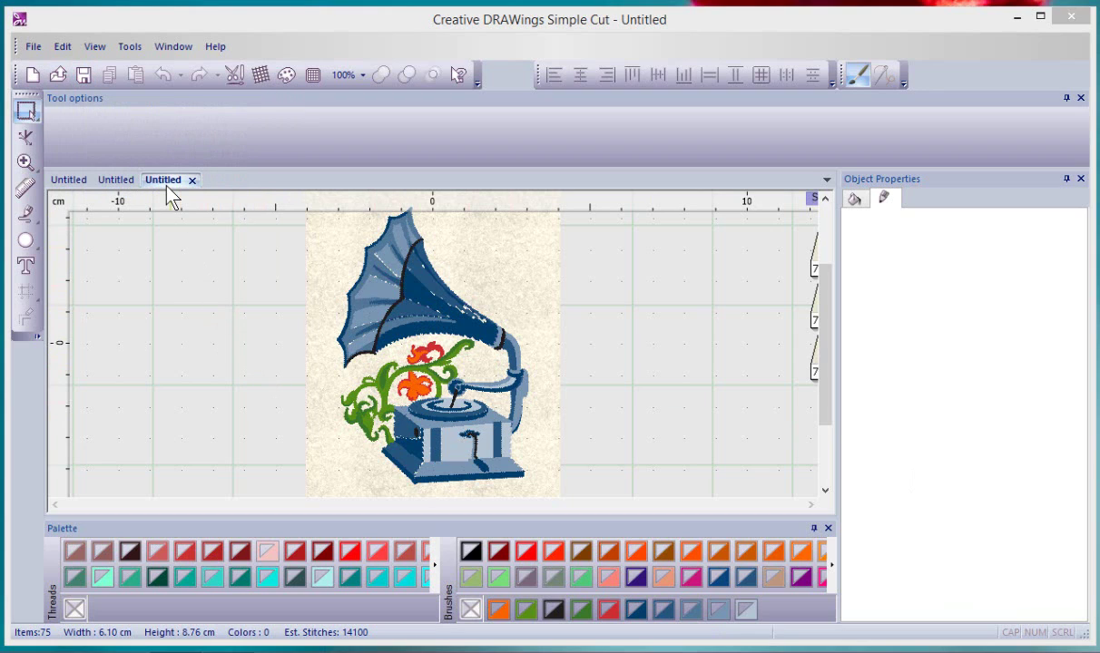
Step: Review the open documents and bring the phonograph design tab to the front
{"action": "left_click", "coordinate": [118, 181]}
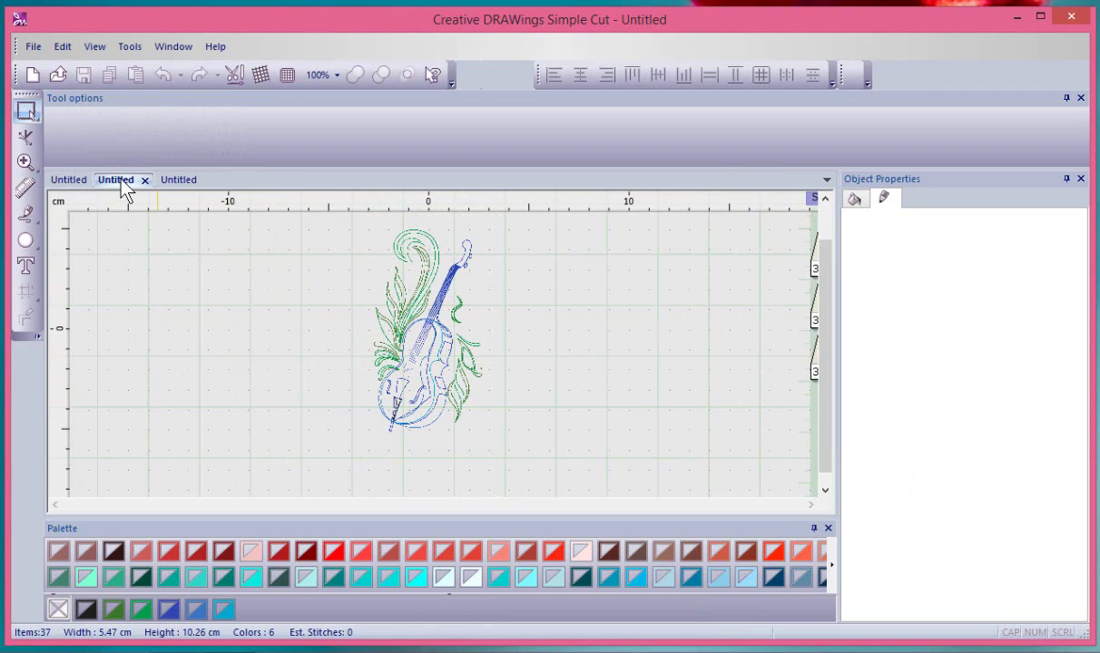
{"action": "left_click", "coordinate": [71, 182]}
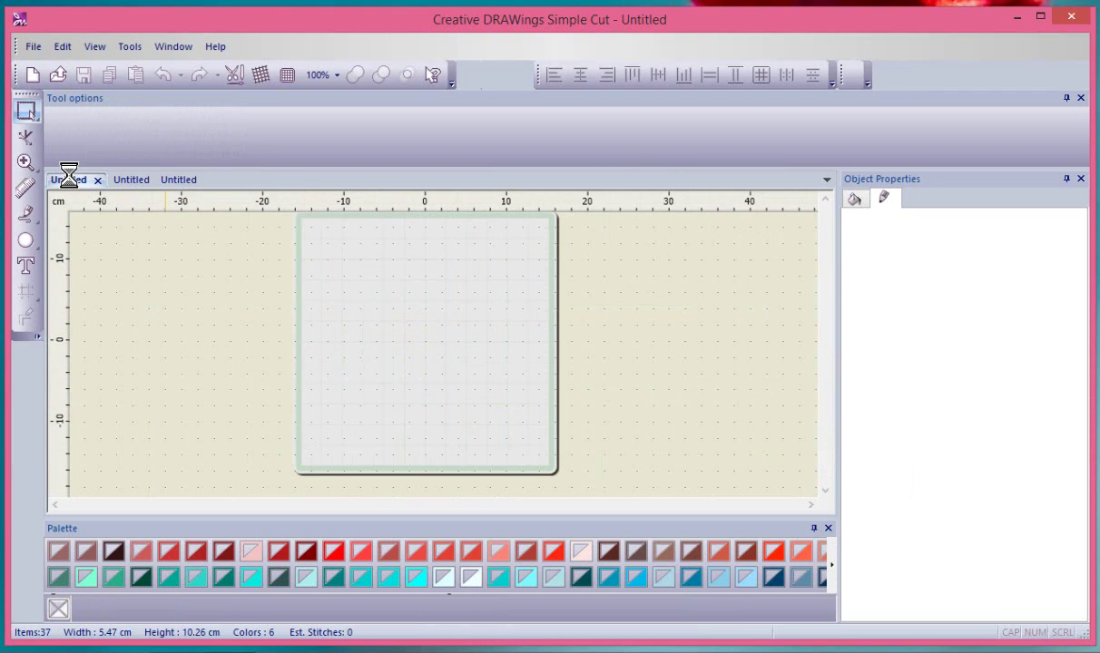
{"action": "left_click", "coordinate": [128, 182]}
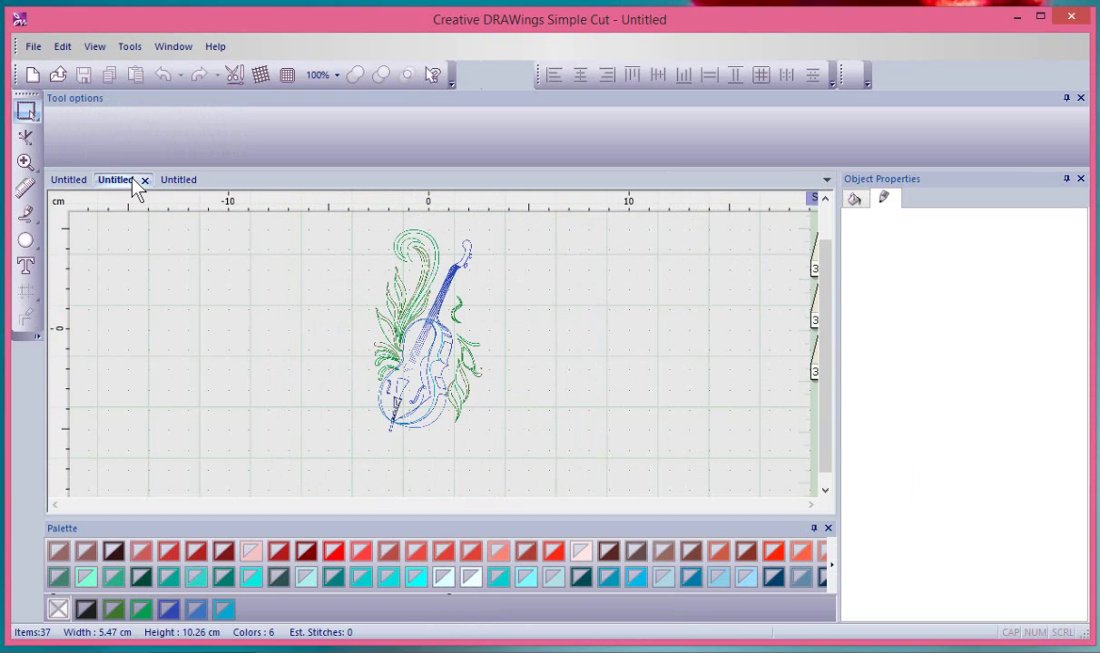
{"action": "left_click", "coordinate": [179, 180]}
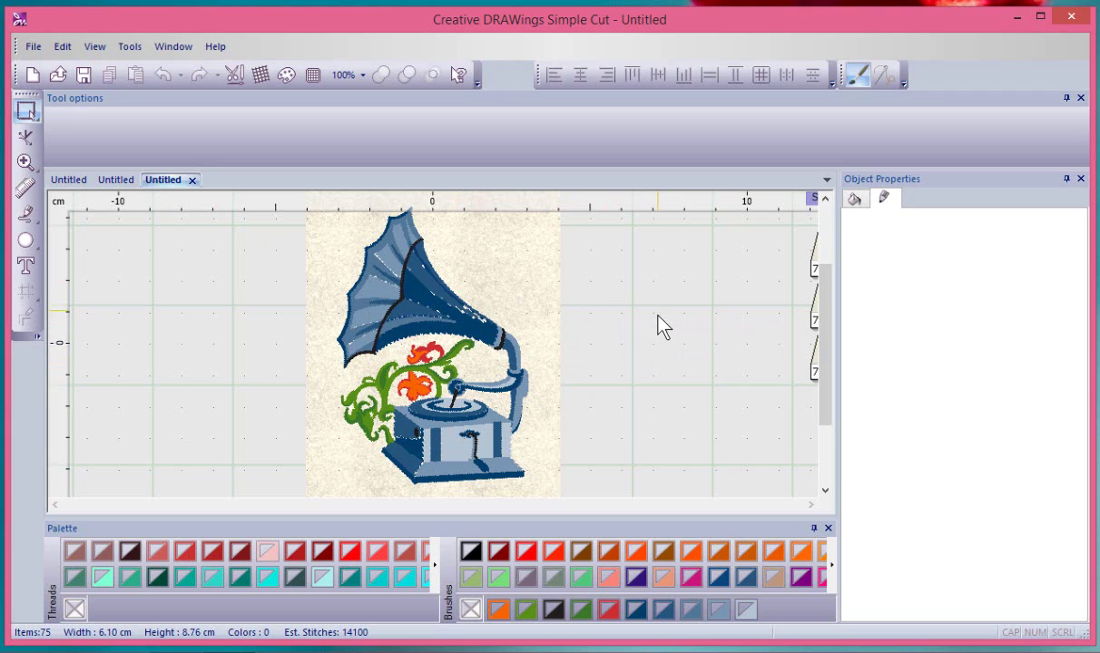
Step: Begin saving the phonograph design into the Public Documents 'Creative DRAWings Samples' folder
{"action": "left_click", "coordinate": [79, 73]}
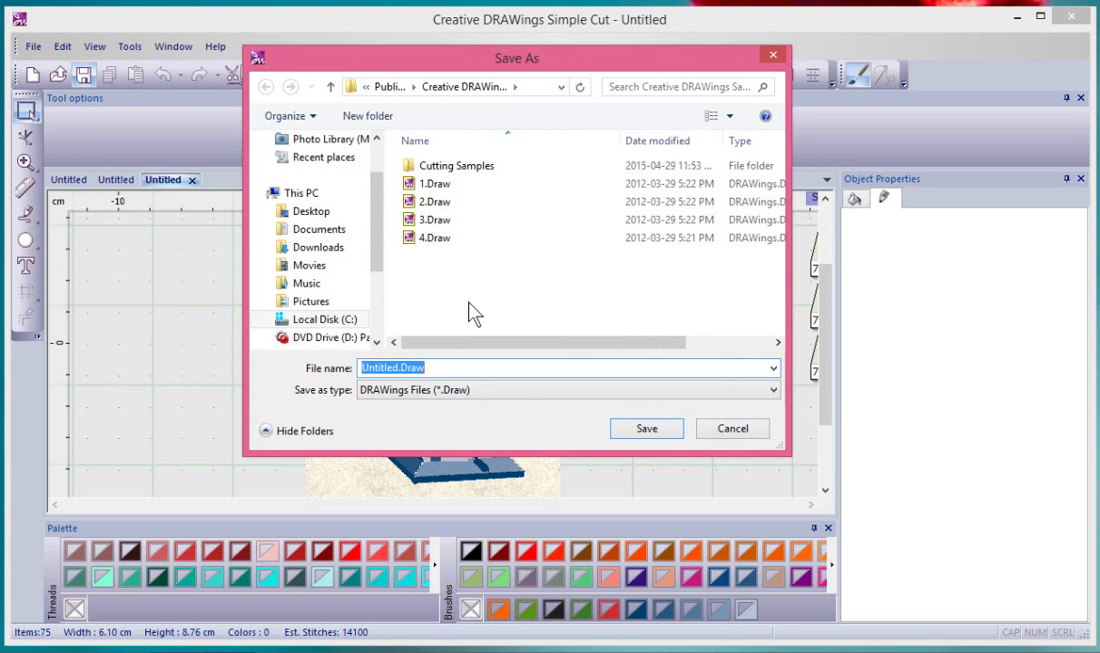
{"action": "left_click", "coordinate": [387, 87]}
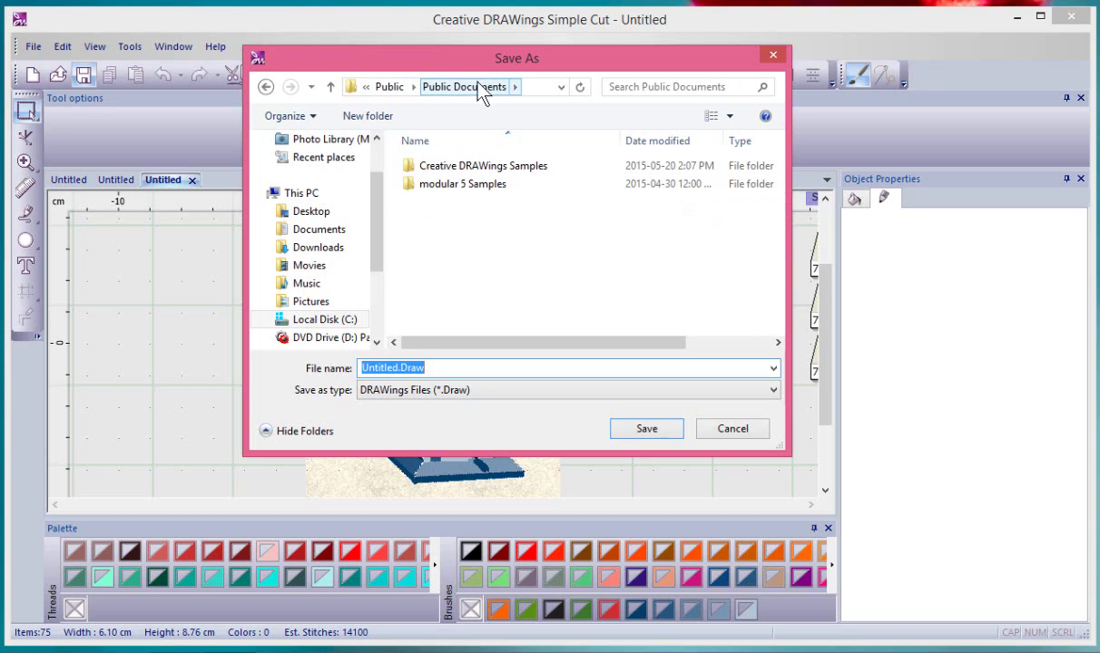
{"action": "double_click", "coordinate": [484, 172]}
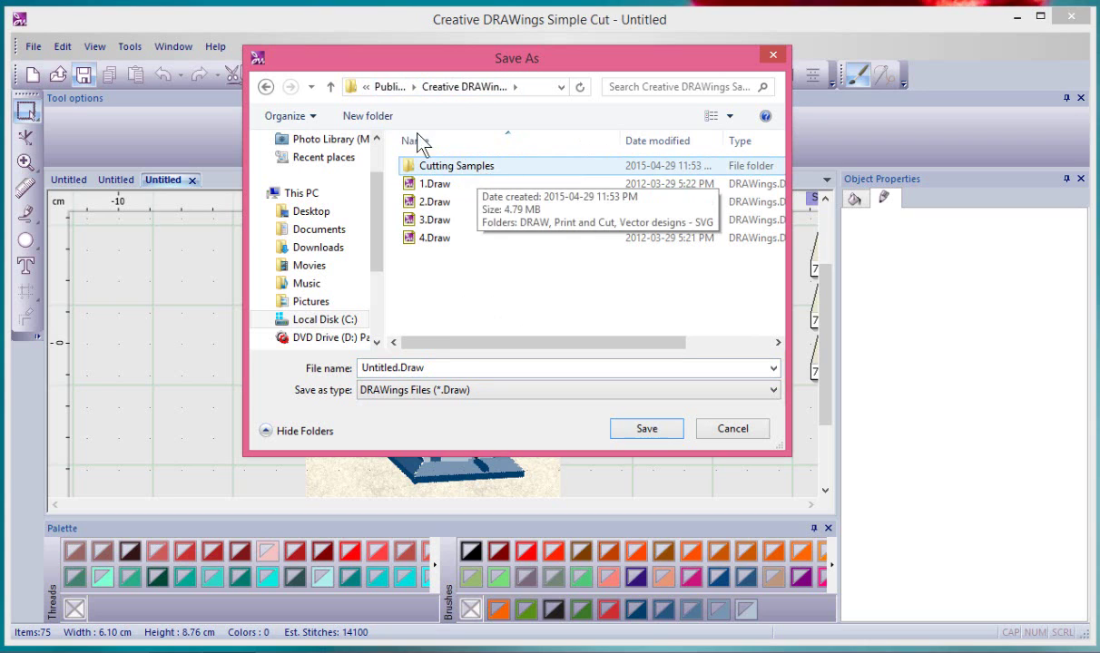
Step: Create a folder named 'my designs' in Creative DRAWings Samples and move into it
{"action": "left_click", "coordinate": [367, 118]}
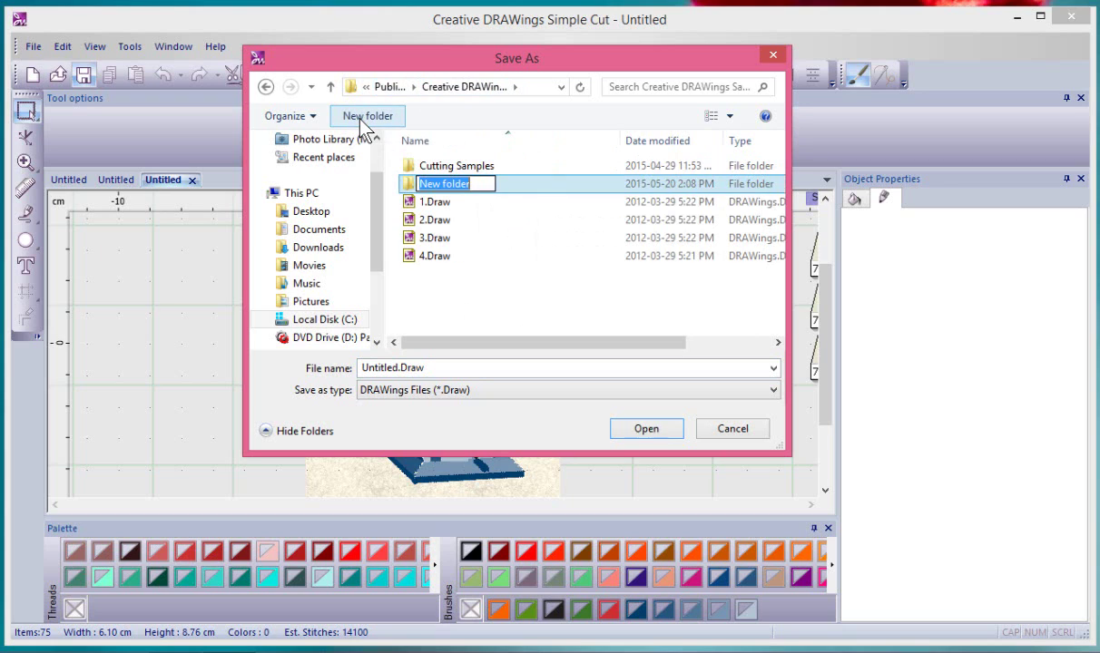
{"action": "type", "text": "my d"}
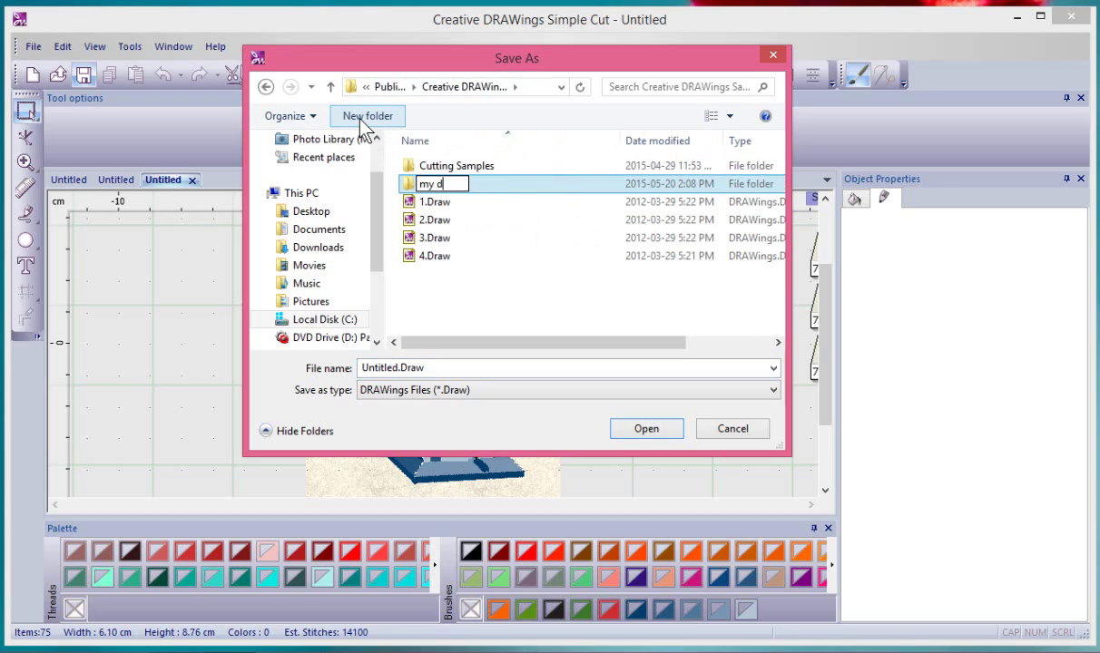
{"action": "type", "text": "esigns"}
{"action": "key", "text": "Return"}
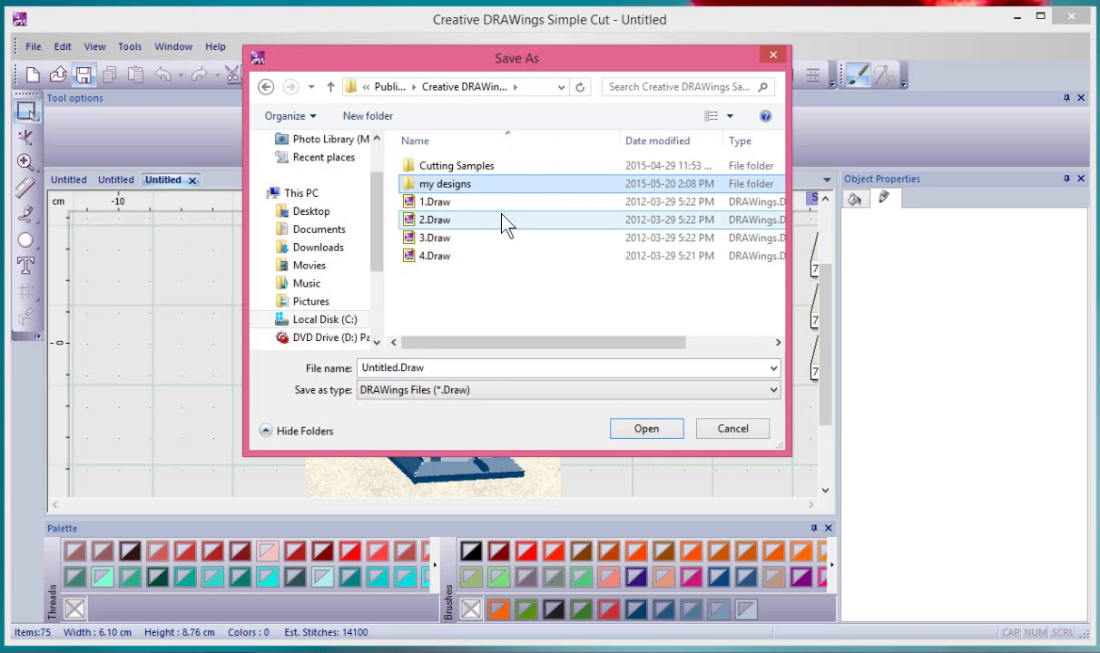
{"action": "double_click", "coordinate": [460, 194]}
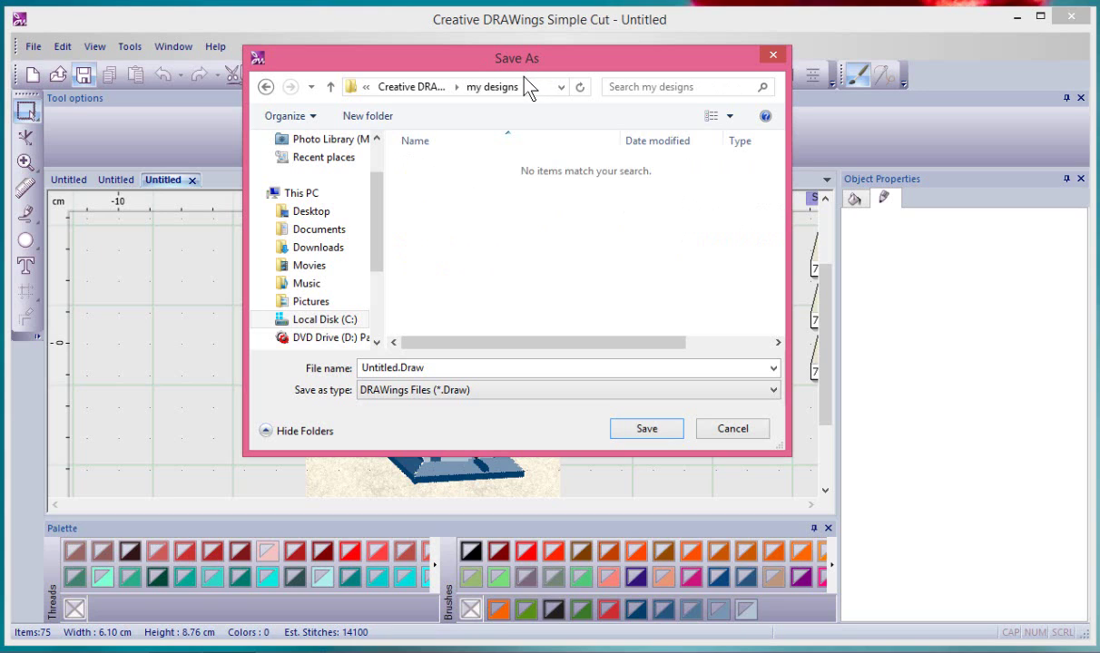
Step: Replace the file name Untitled with 'Phonograph' and save it as Phonograph.Draw
{"action": "double_click", "coordinate": [393, 368]}
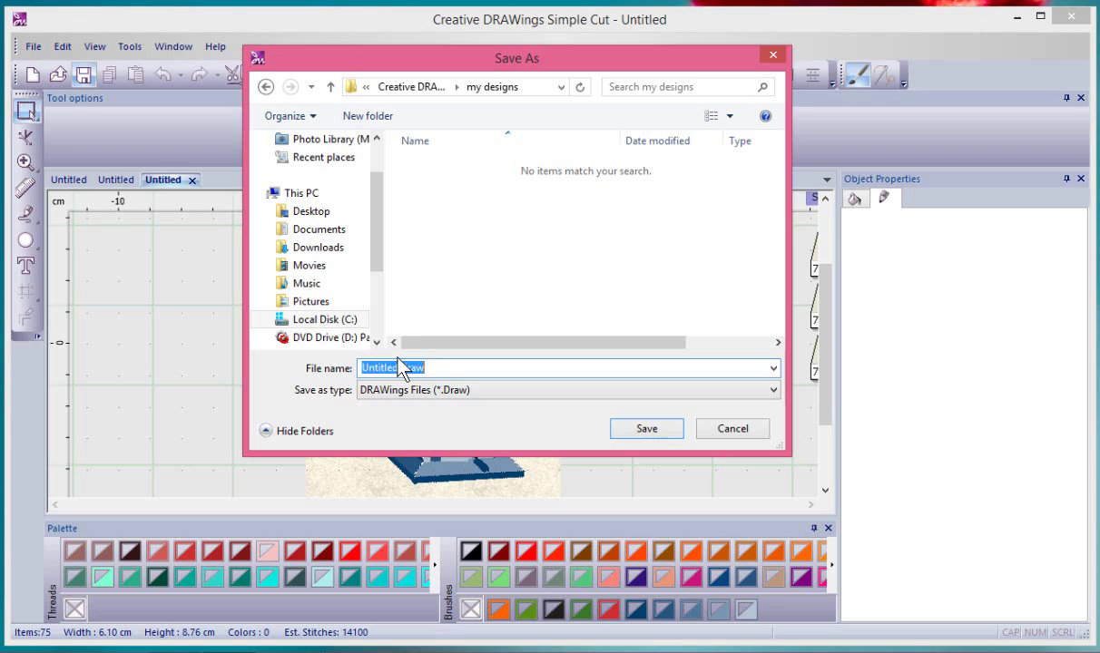
{"action": "type", "text": "Phonog"}
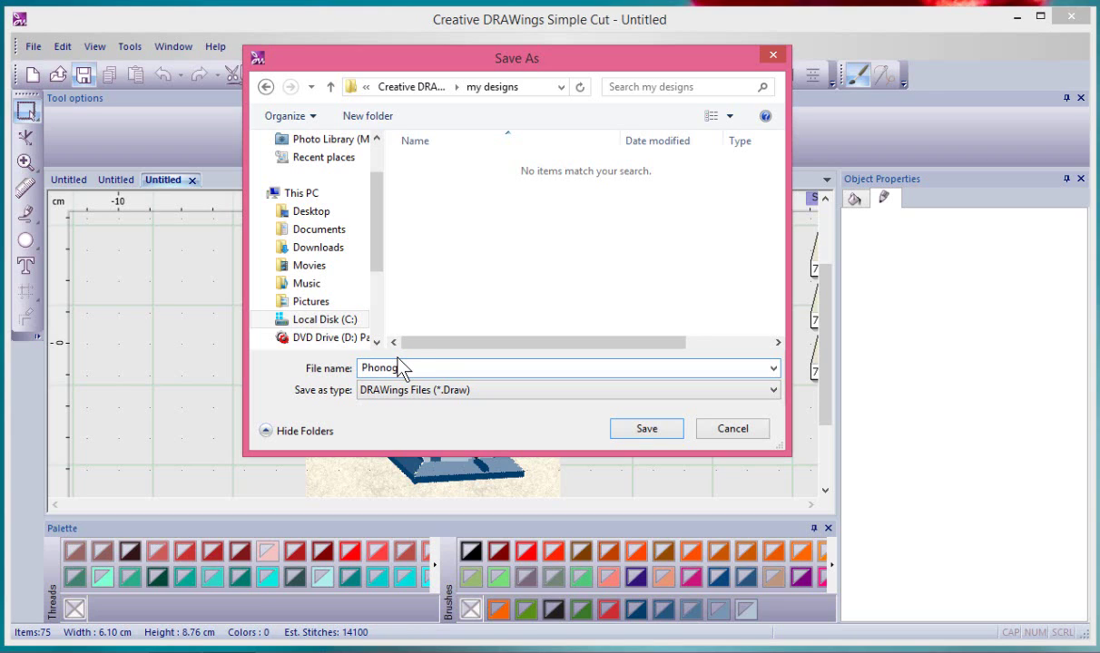
{"action": "type", "text": "raph"}
{"action": "left_click", "coordinate": [649, 430]}
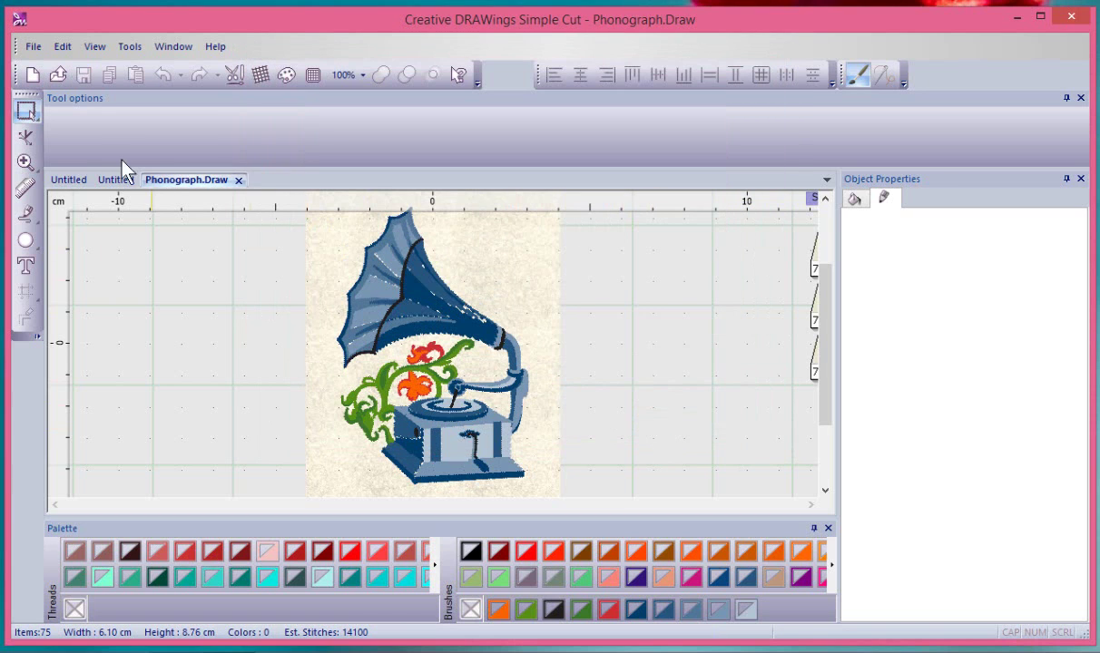
{"action": "left_click", "coordinate": [32, 46]}
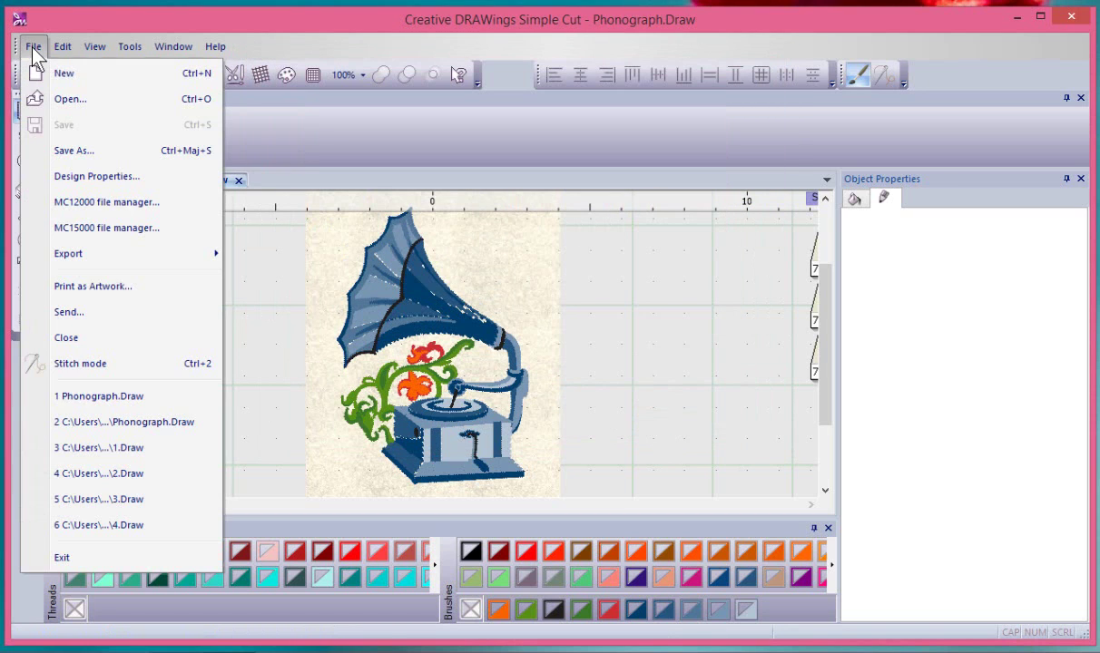
{"action": "left_click", "coordinate": [82, 154]}
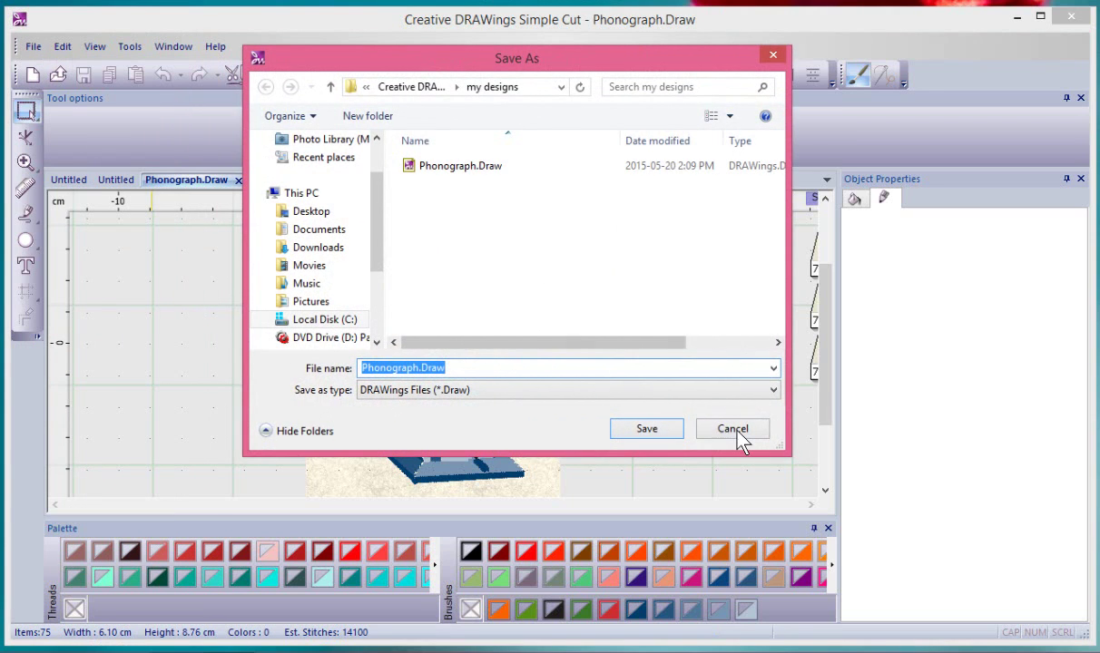
{"action": "left_click", "coordinate": [733, 429]}
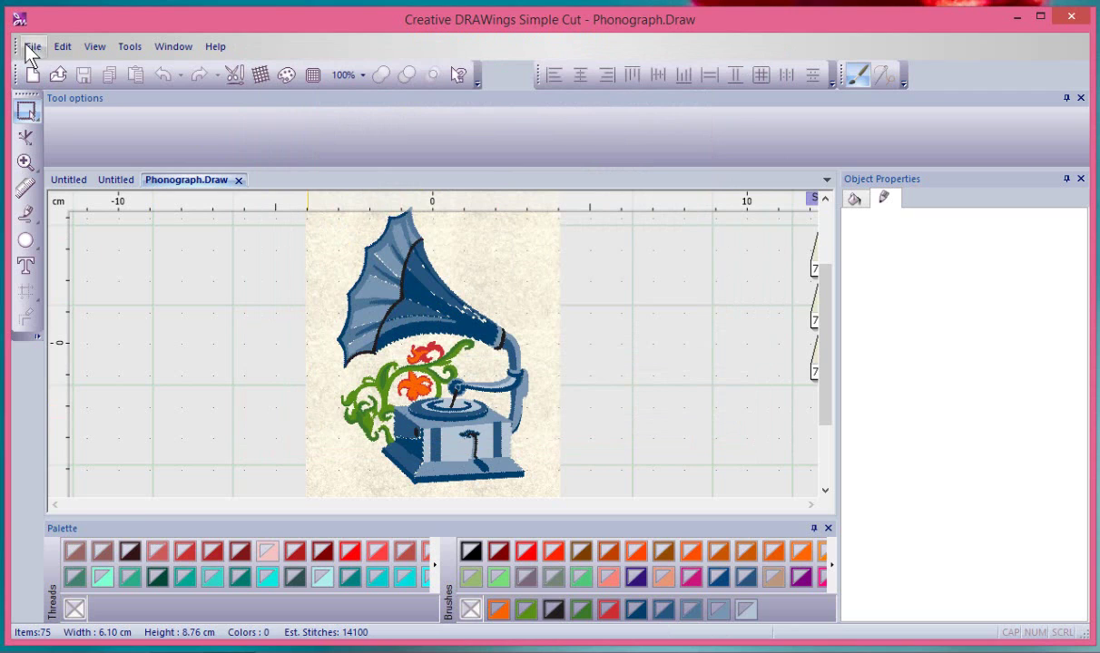
{"action": "left_click", "coordinate": [32, 47]}
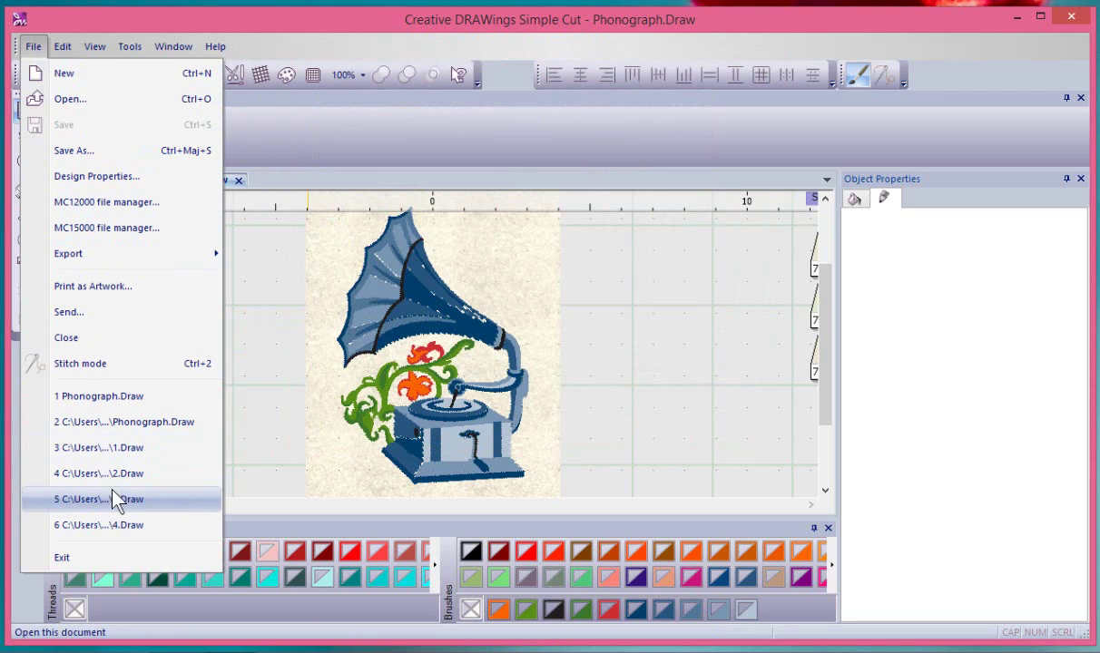
{"action": "left_click", "coordinate": [97, 153]}
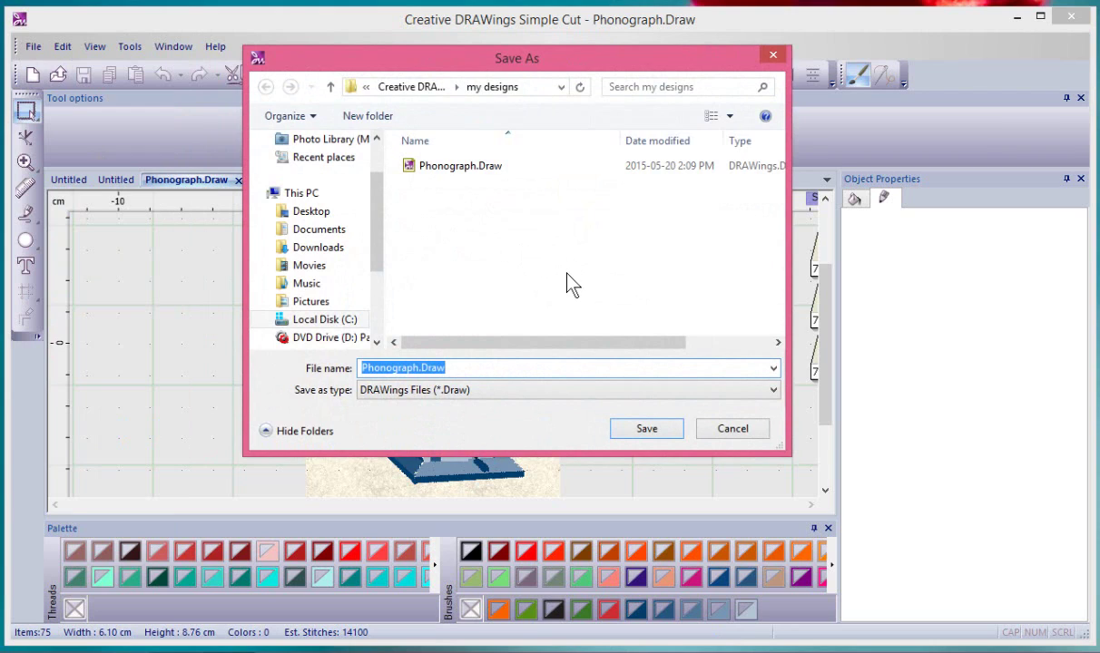
{"action": "left_click", "coordinate": [547, 390]}
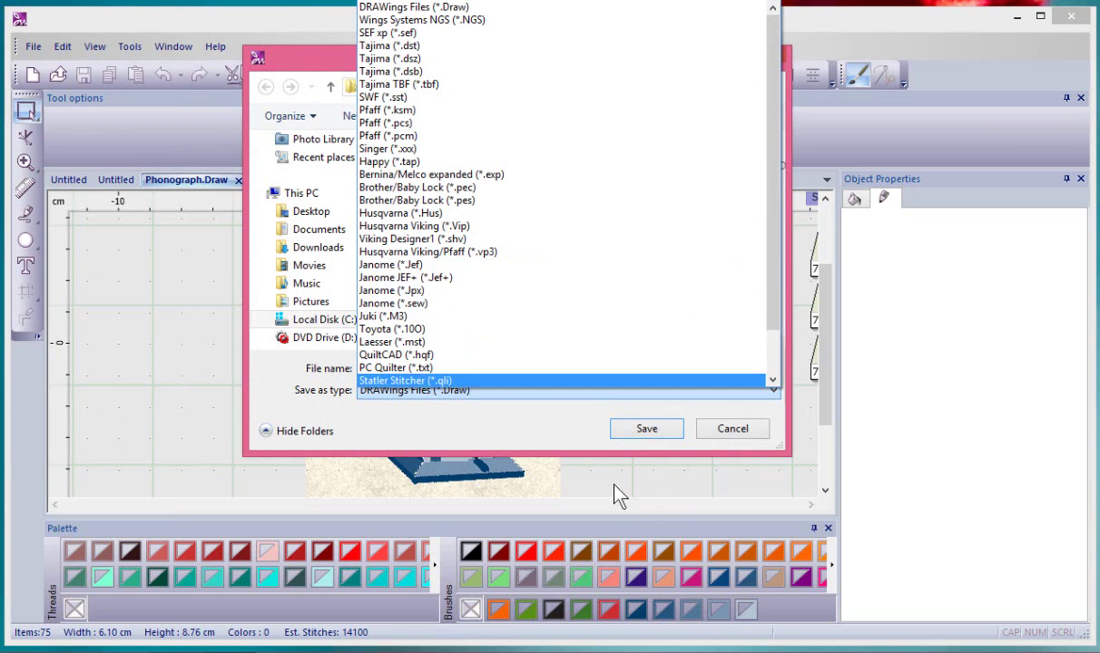
{"action": "left_click", "coordinate": [554, 424]}
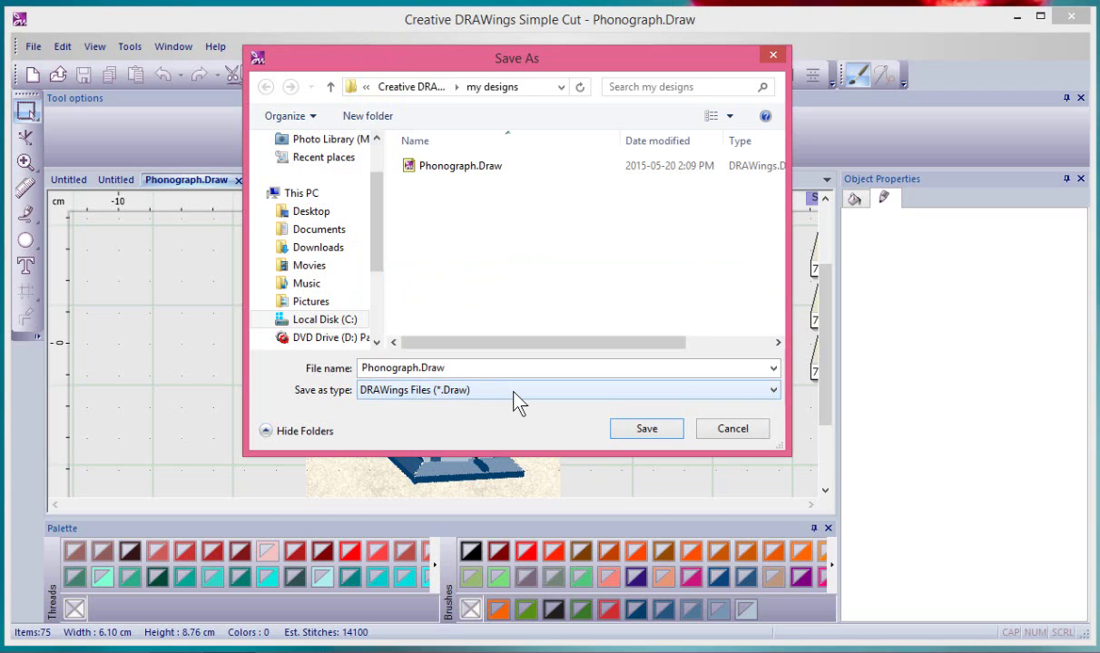
{"action": "left_click", "coordinate": [733, 430]}
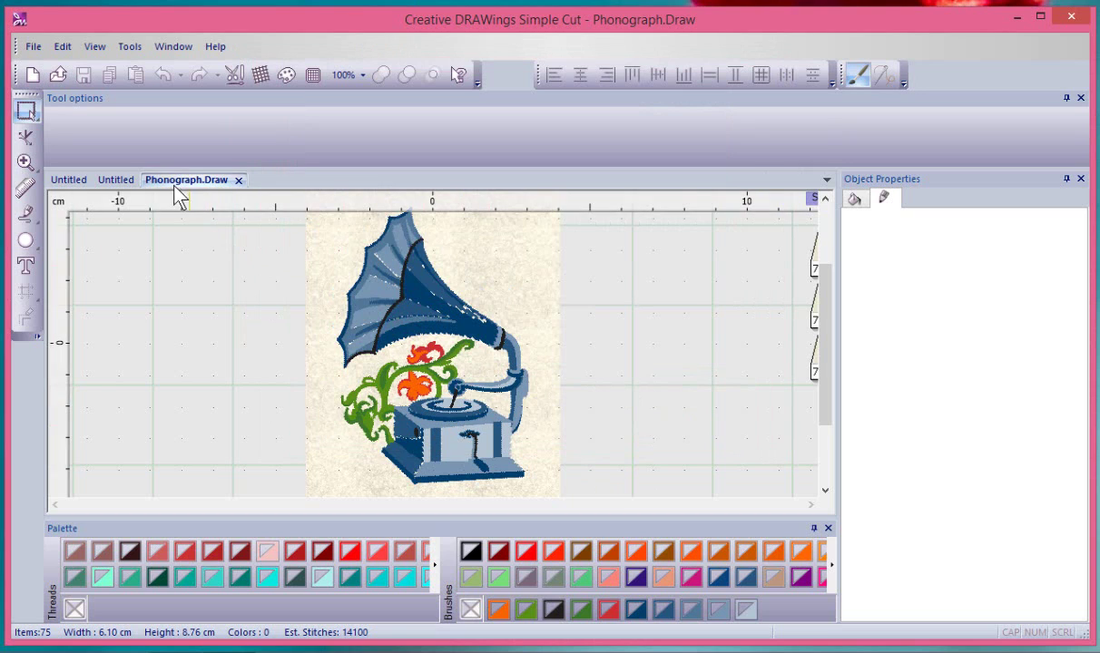
Step: Close the Phonograph.Draw tab and the violin design tab, keeping the blank Untitled document
{"action": "left_click", "coordinate": [116, 181]}
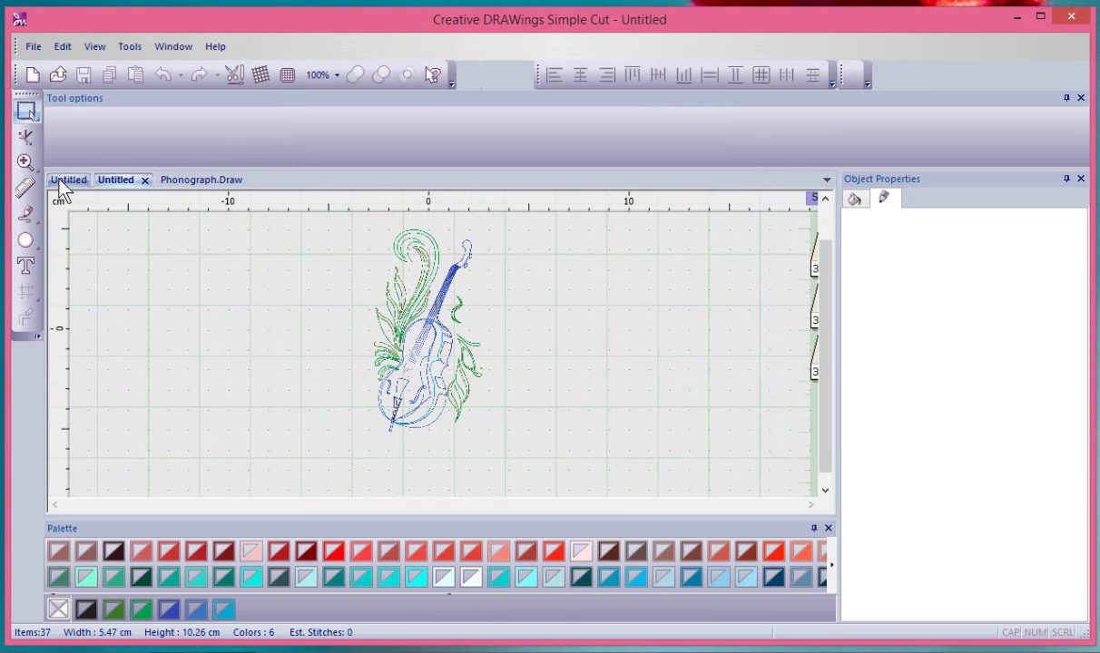
{"action": "left_click", "coordinate": [64, 180]}
{"action": "left_click", "coordinate": [123, 181]}
{"action": "left_click", "coordinate": [198, 181]}
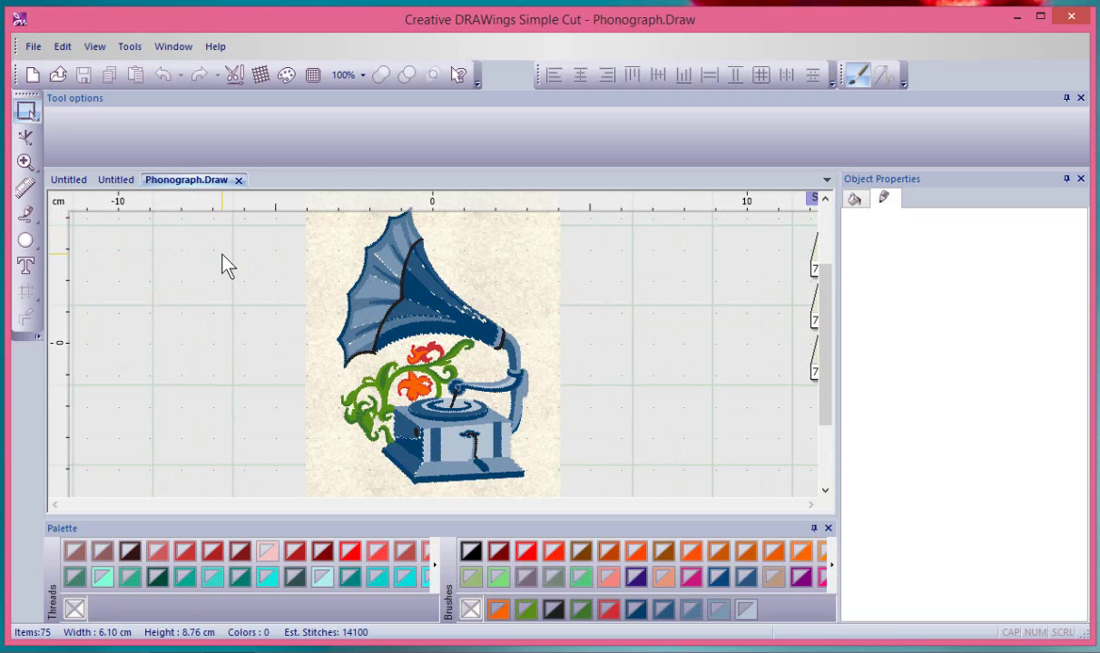
{"action": "left_click", "coordinate": [240, 181]}
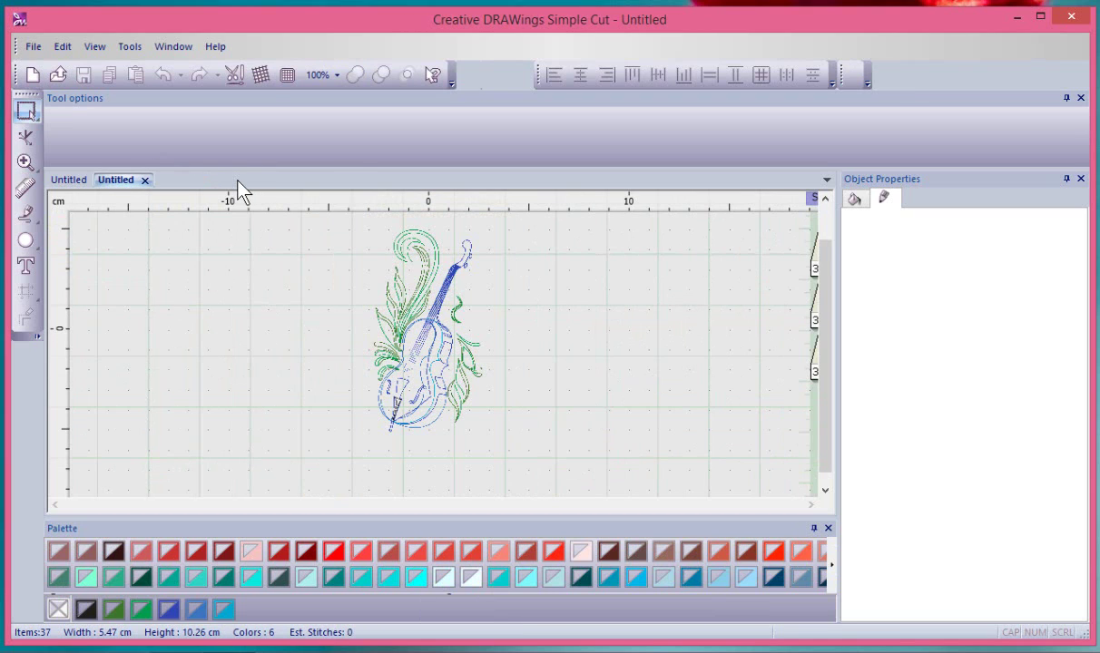
{"action": "left_click", "coordinate": [144, 179]}
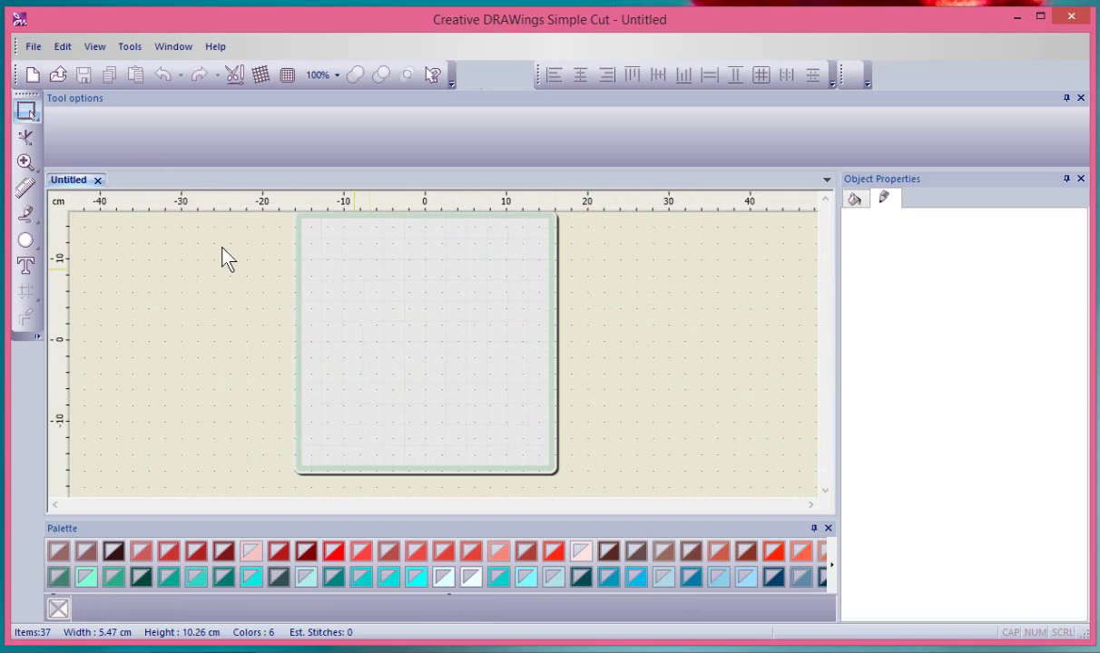
Step: Open Phonograph.Draw from the my designs folder via the Open dialog
{"action": "left_click", "coordinate": [58, 76]}
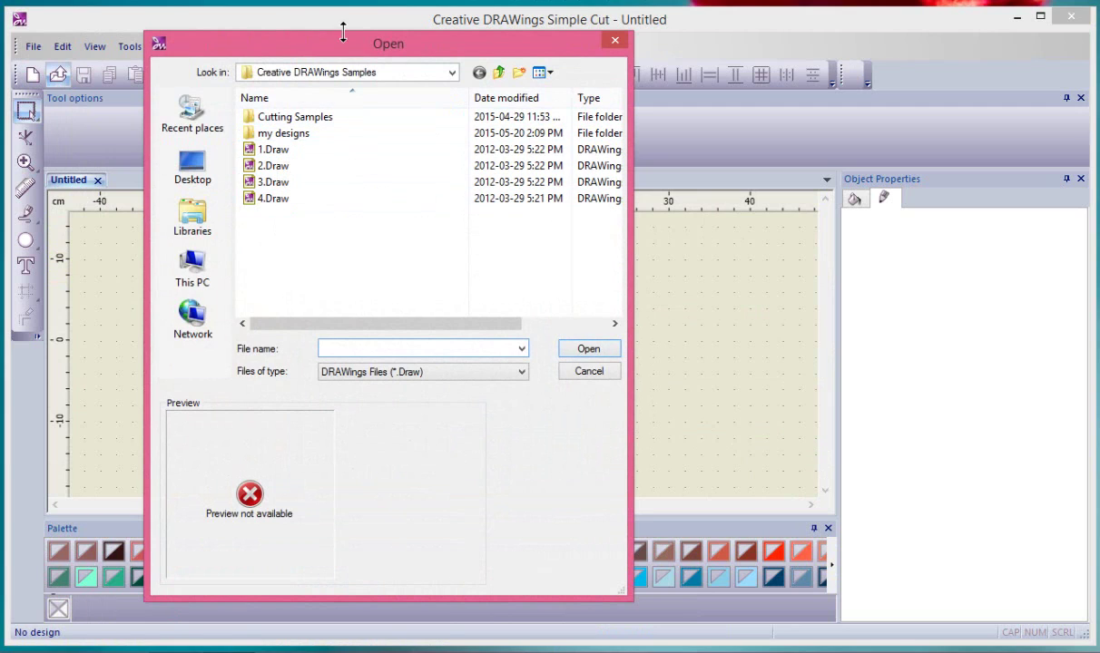
{"action": "double_click", "coordinate": [284, 135]}
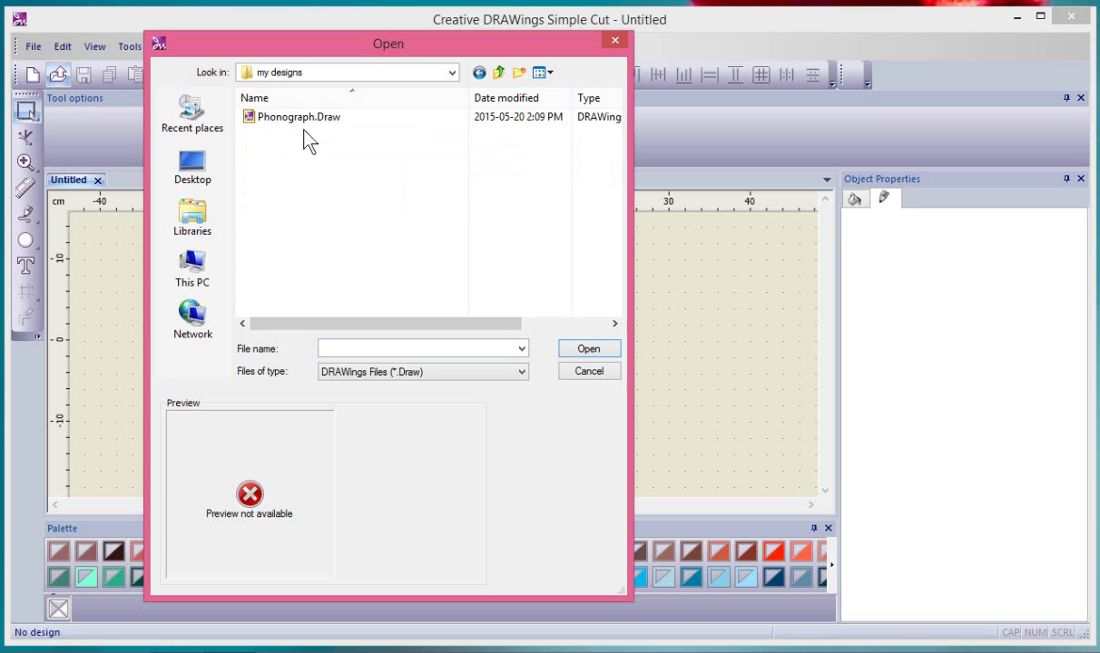
{"action": "left_click", "coordinate": [290, 119]}
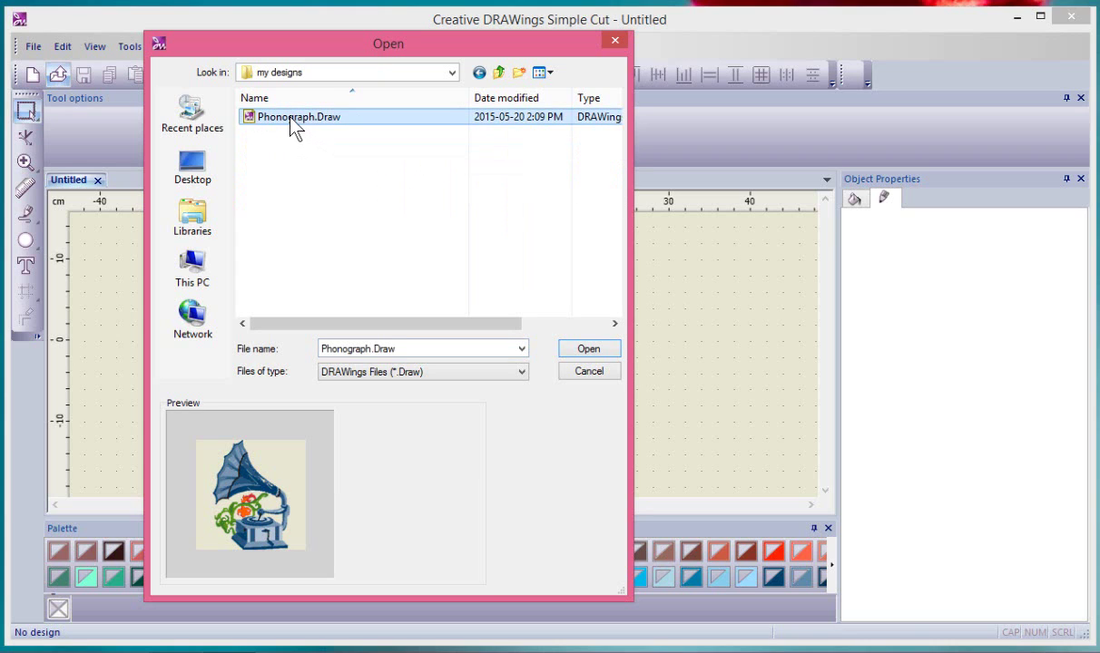
{"action": "left_click", "coordinate": [586, 350]}
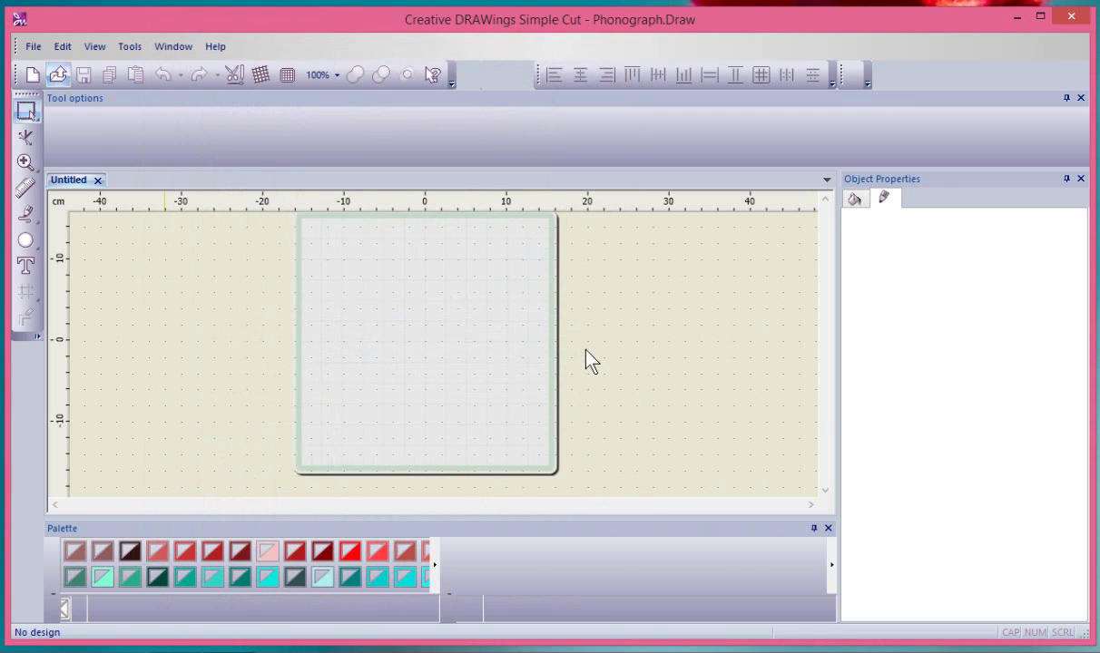